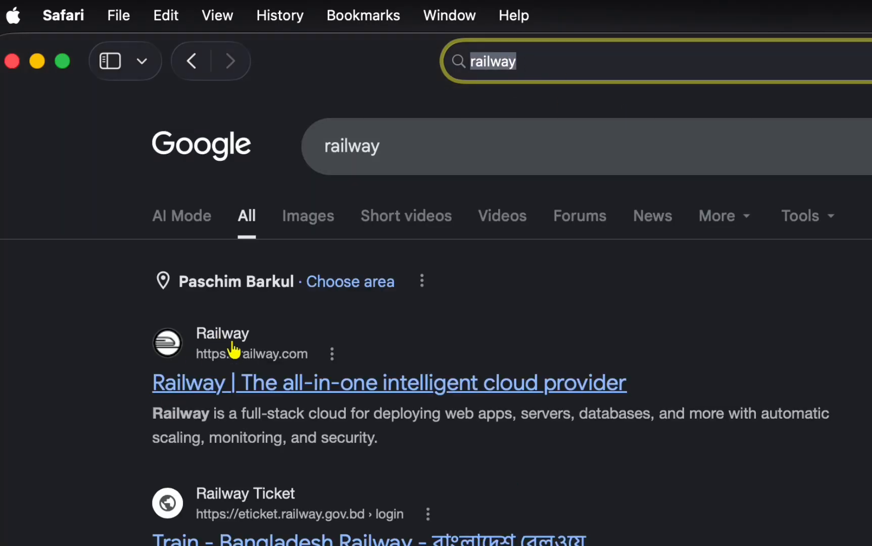
Open Railway from the search results and start a deploy from a GitHub Repository.
left_click(276, 384)
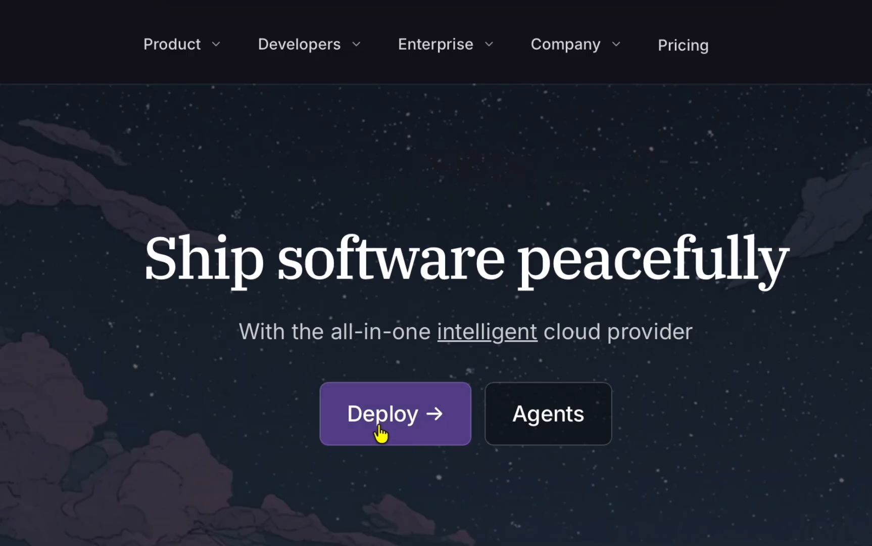
left_click(397, 438)
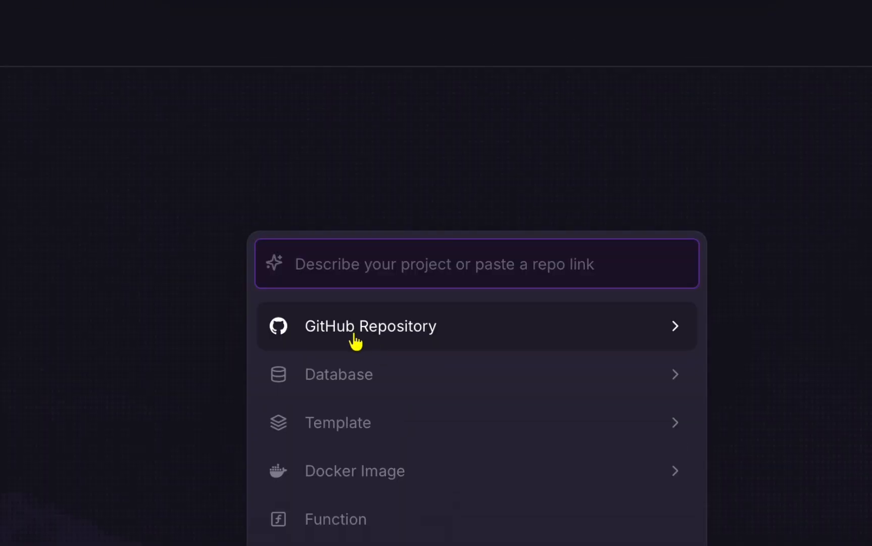
left_click(397, 331)
Log in to Railway with GitHub and review the Authorize Railway App permissions page.
left_click(501, 492)
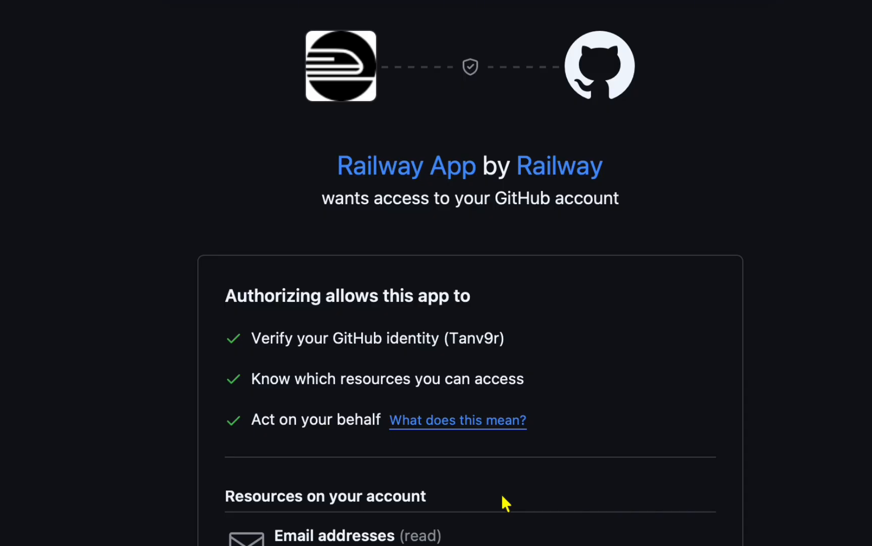
scroll(488, 275, "down", 2)
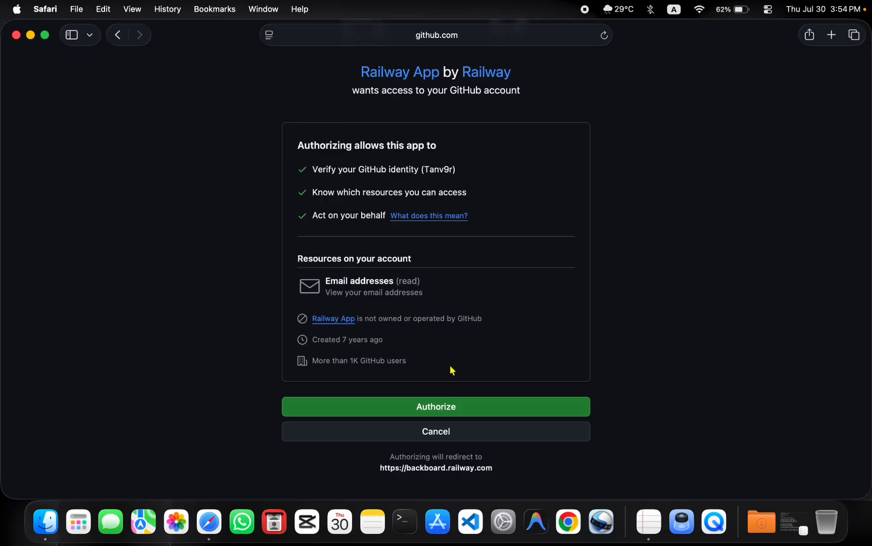
scroll(448, 319, "up", 2)
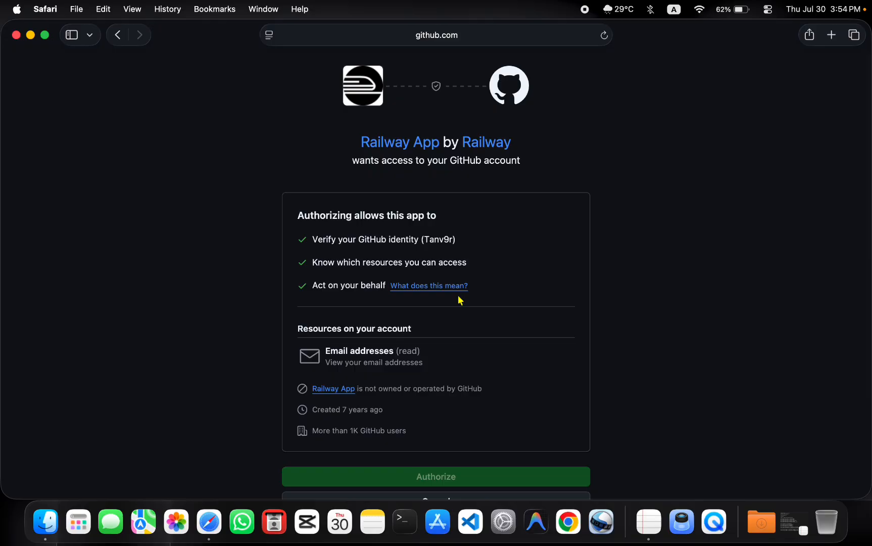
In a new tab, go to github.com and sign out of the GitHub account.
key("super+t")
type("git")
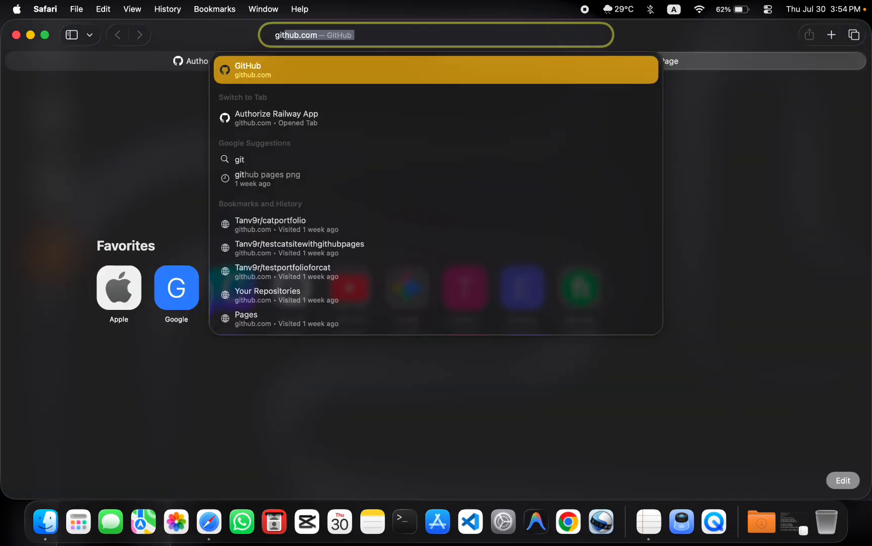
key("Return")
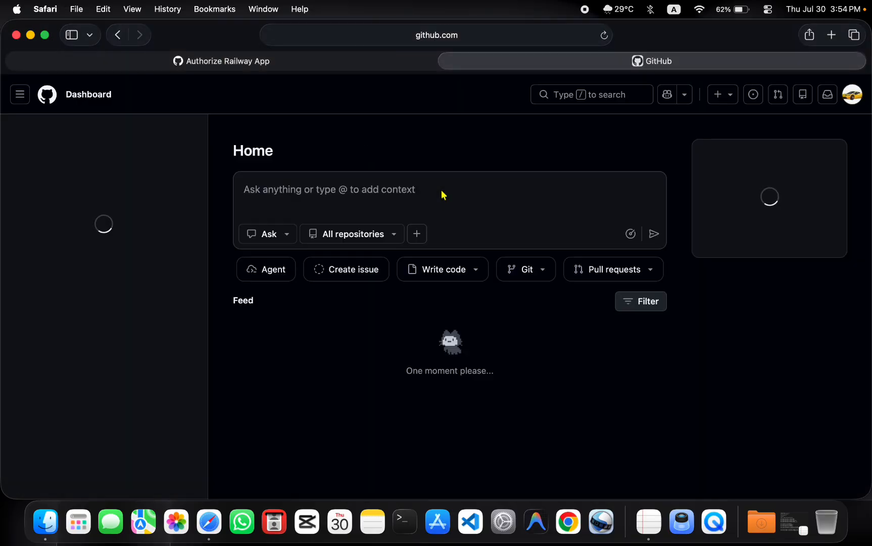
left_click(852, 94)
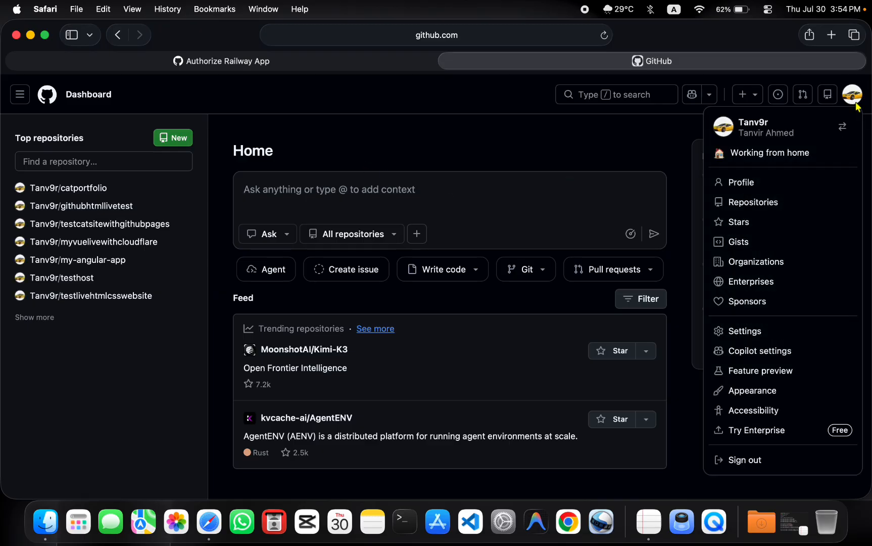
left_click(741, 470)
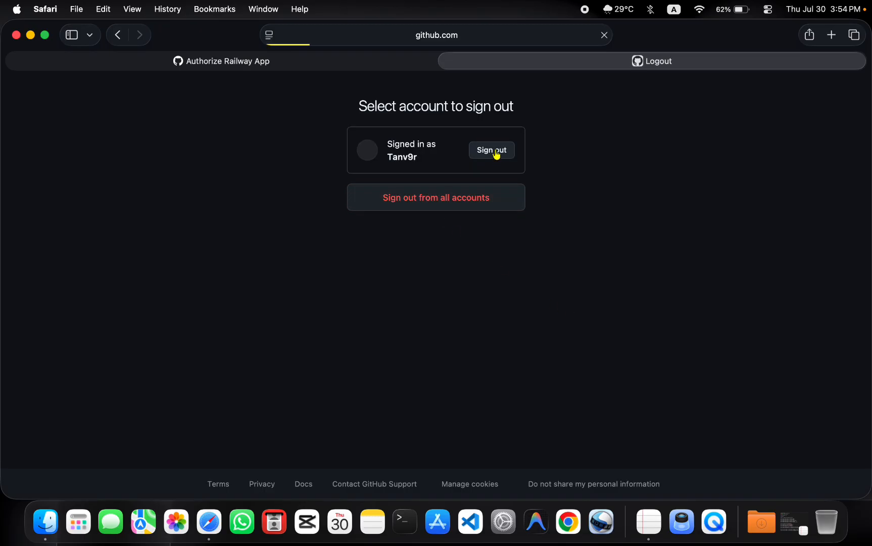
left_click(493, 150)
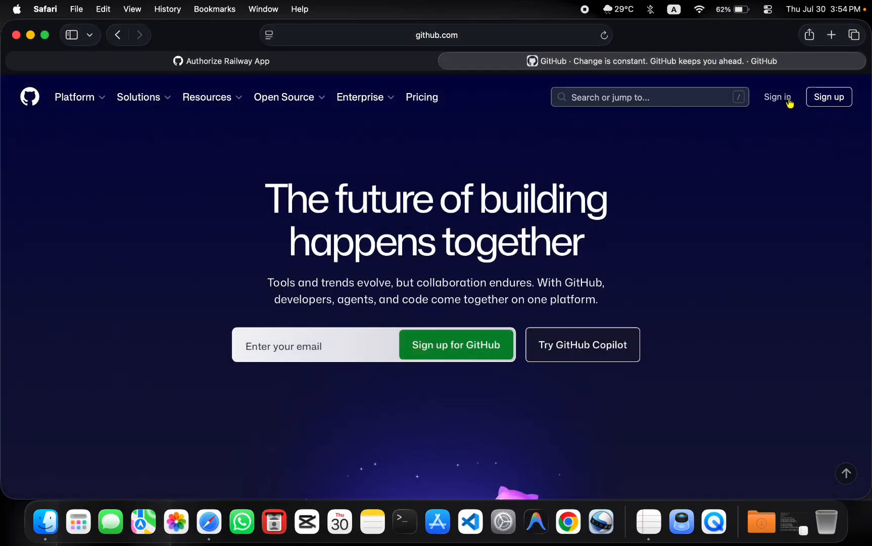
Sign back in to GitHub with the account username and password, declining to save the password.
left_click(789, 101)
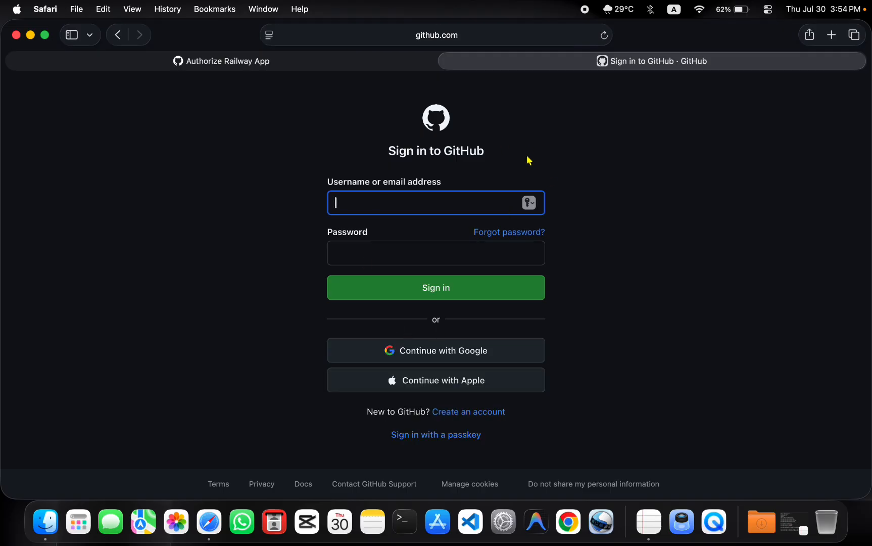
left_click(119, 34)
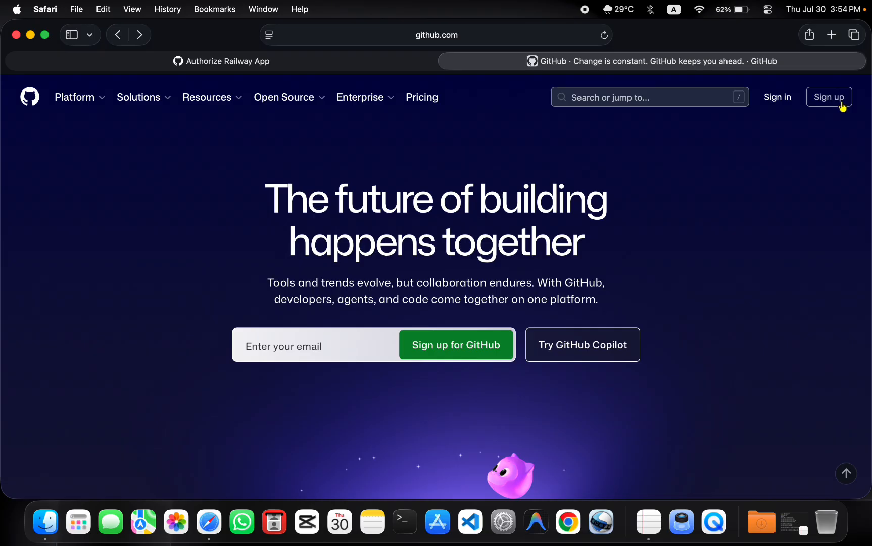
left_click(765, 103)
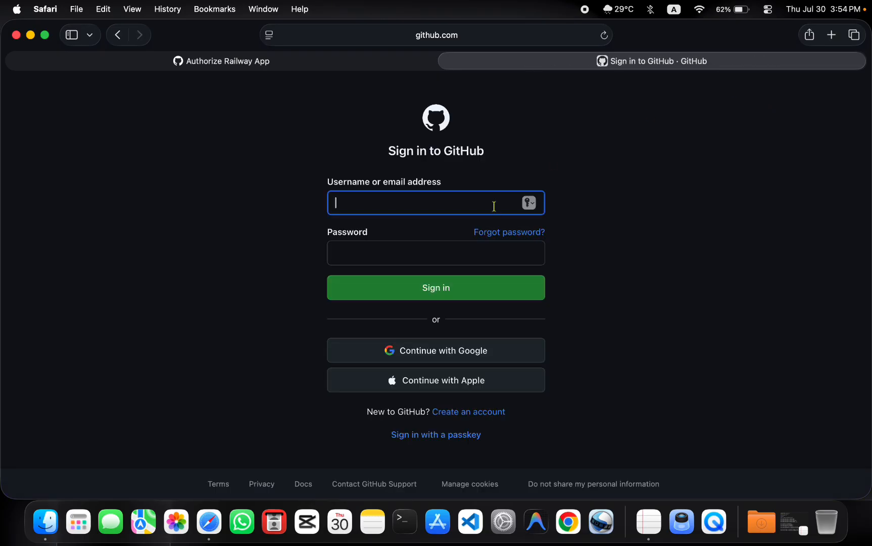
left_click(463, 203)
key("Tab")
type("••")
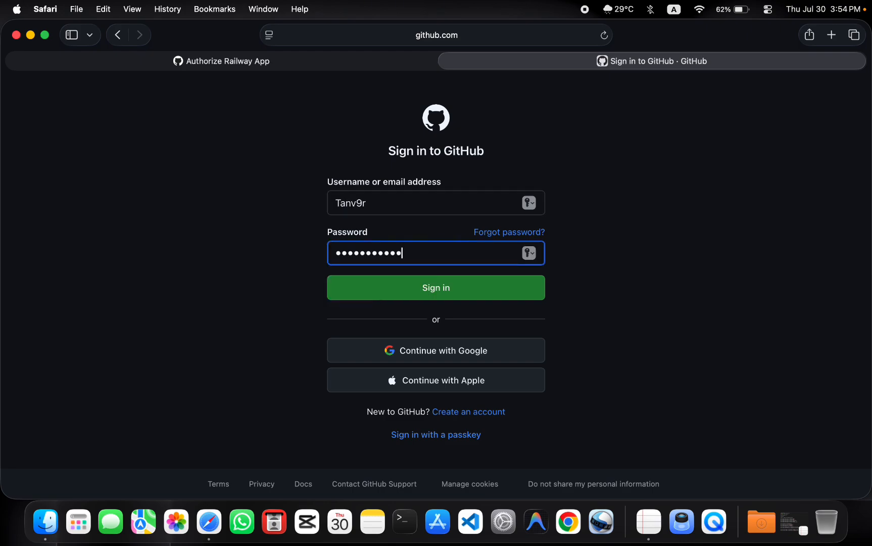
key("Return")
left_click(403, 348)
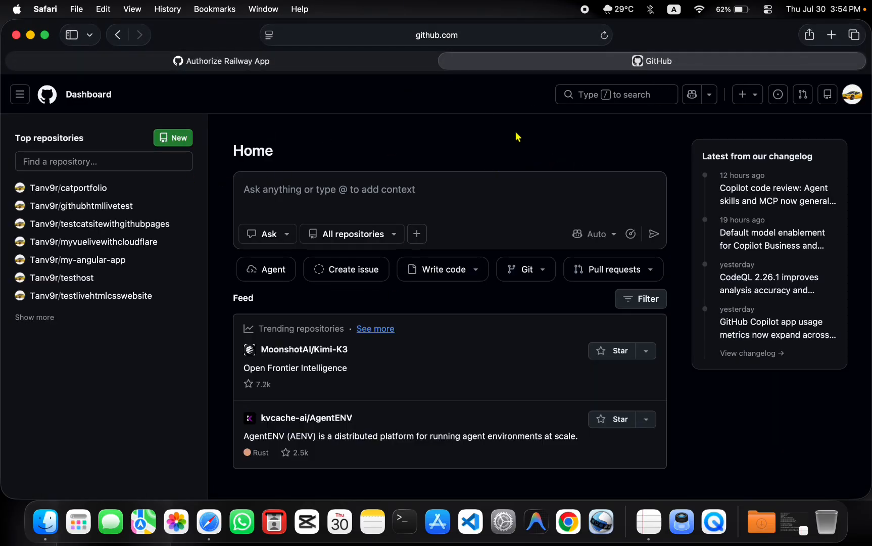
Browse the account's 39 repositories and start creating a new repository.
left_click(856, 103)
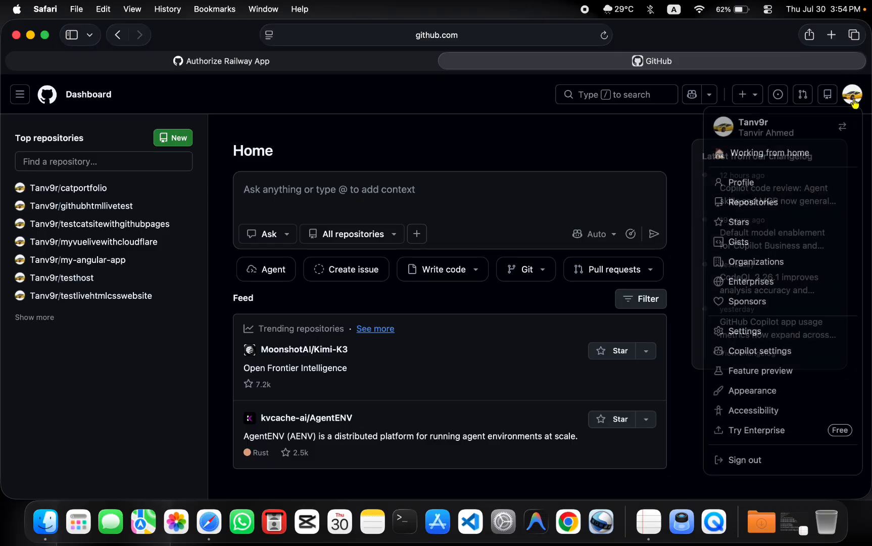
left_click(764, 204)
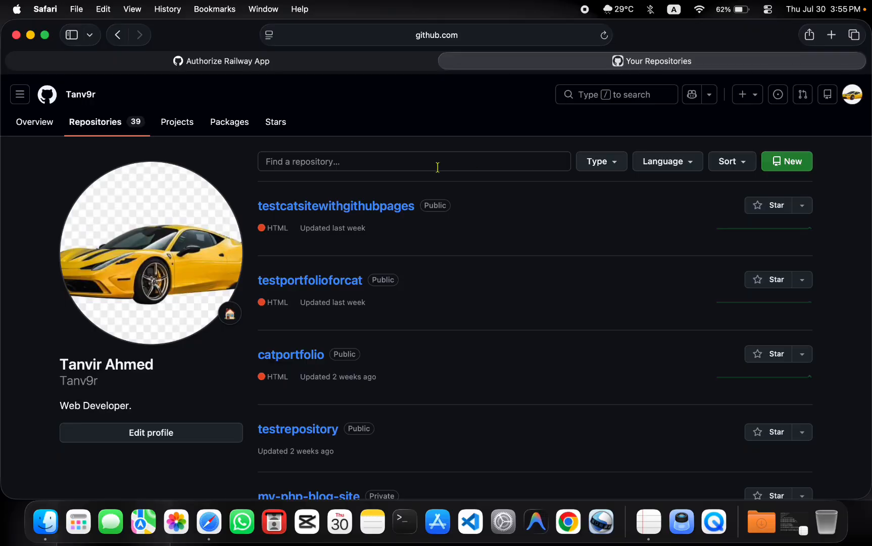
scroll(384, 313, "down", 20)
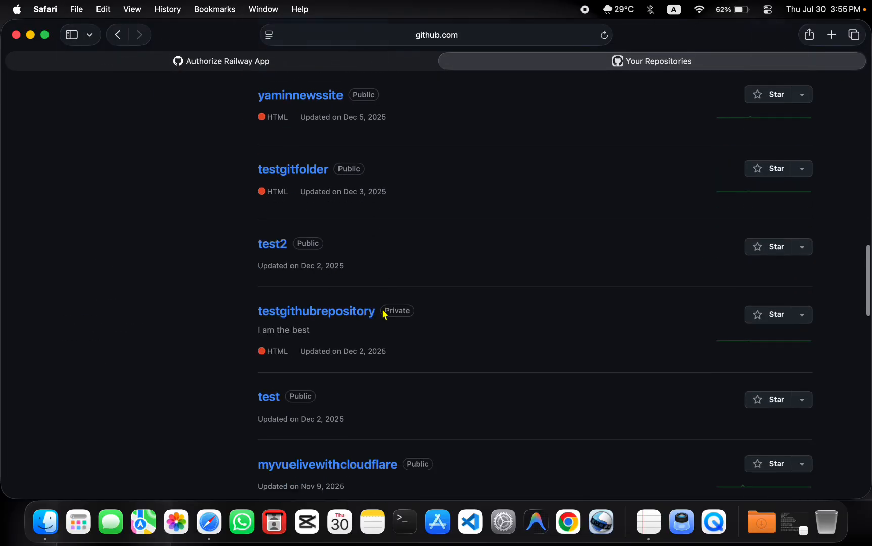
scroll(383, 313, "up", 20)
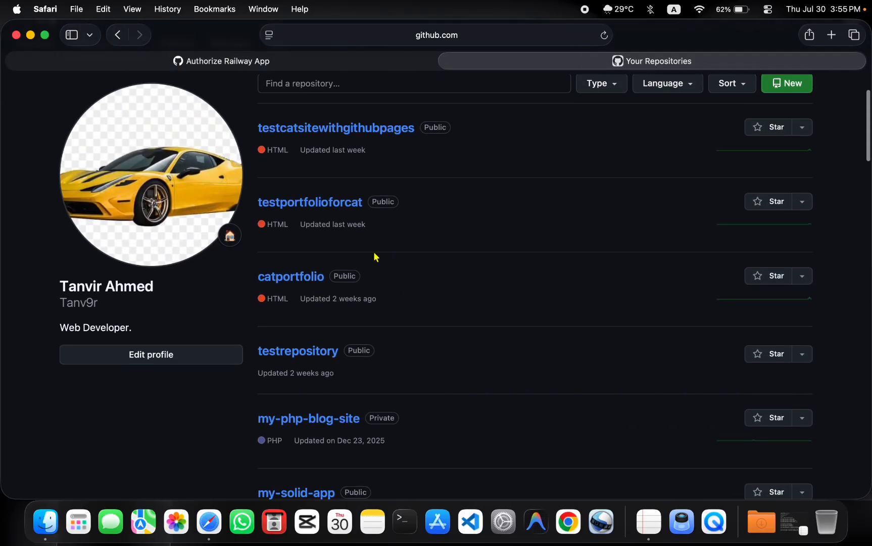
scroll(376, 257, "down", 1)
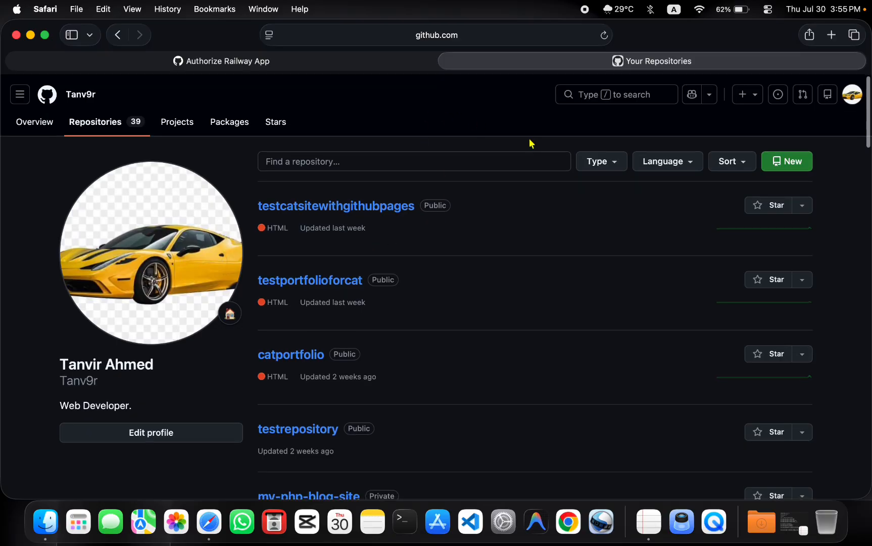
left_click(773, 162)
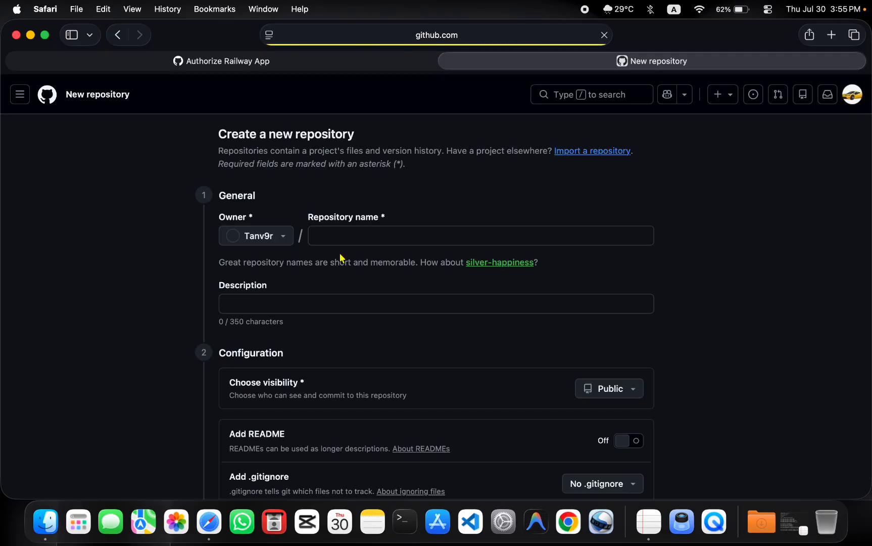
Enter 'test' as the new repository name, which GitHub flags as already existing.
left_click(355, 237)
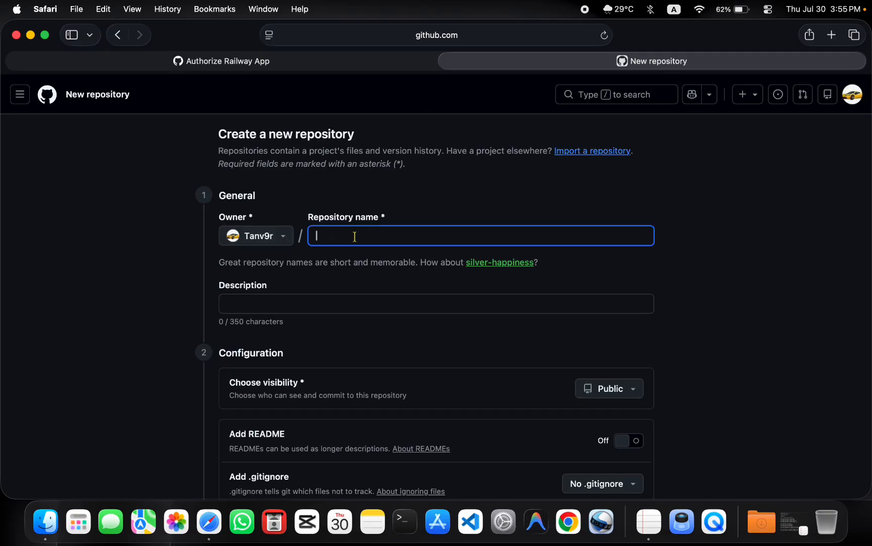
type("test")
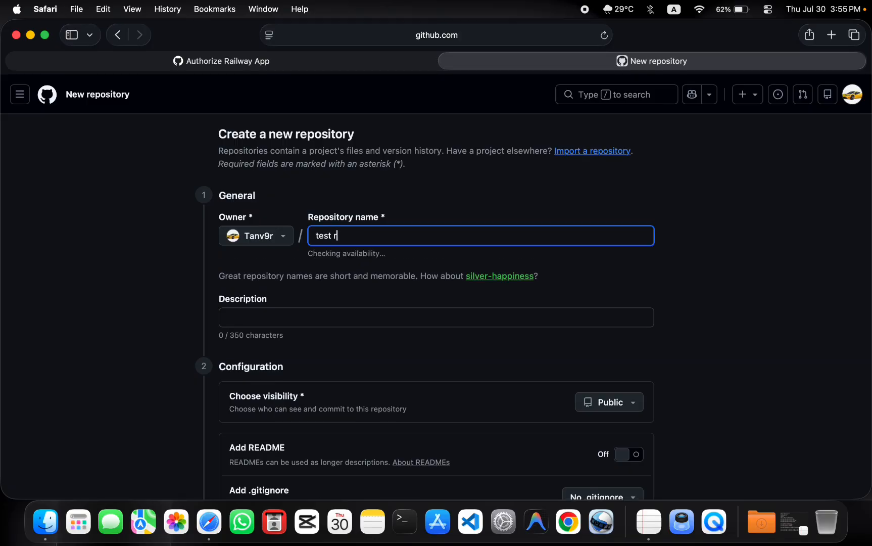
scroll(339, 337, "down", 5)
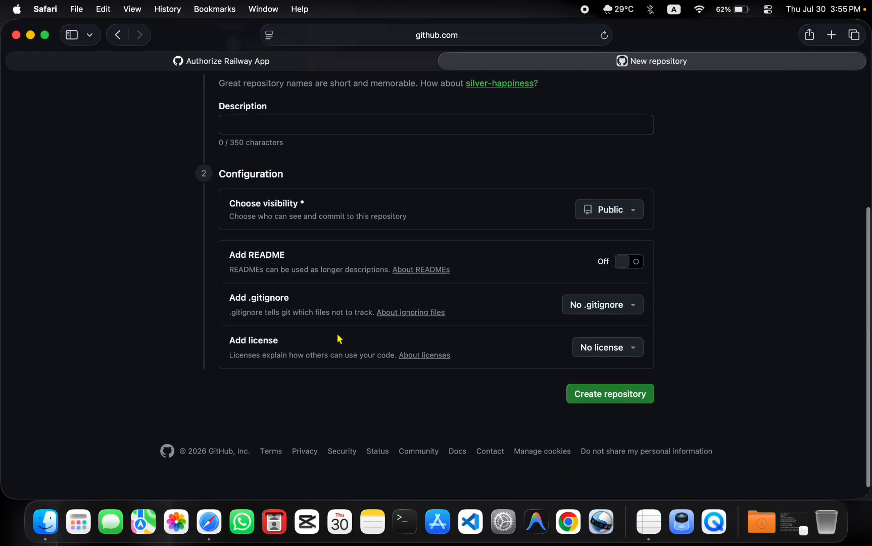
Close the new-repository tab and authorize Railway App on the GitHub account.
left_click(445, 62)
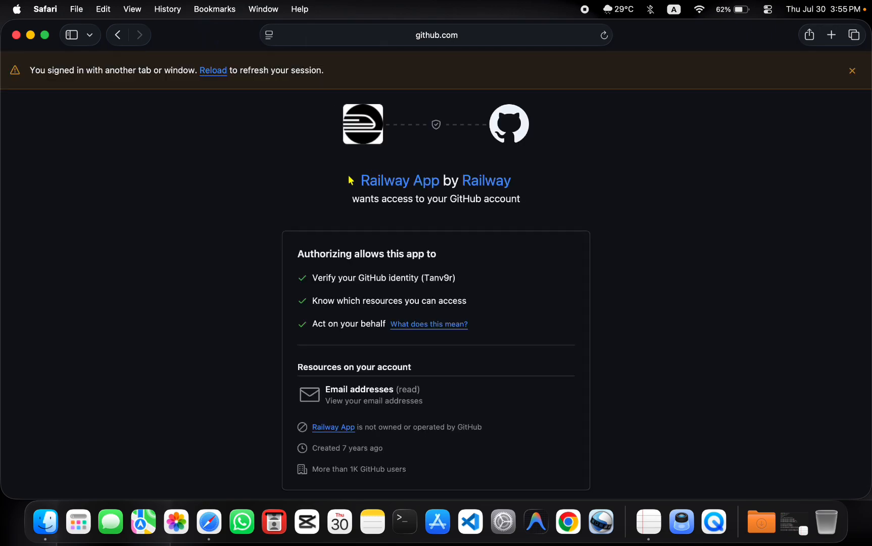
scroll(175, 225, "down", 5)
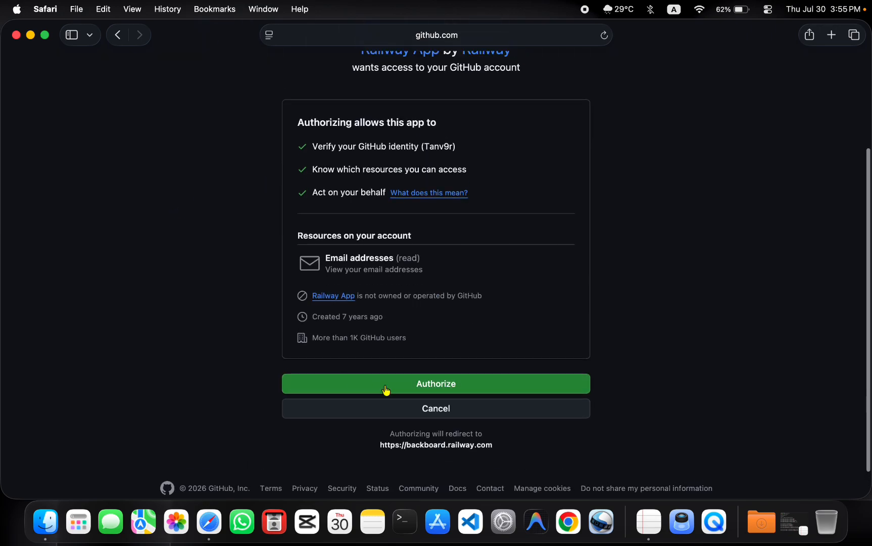
left_click(387, 385)
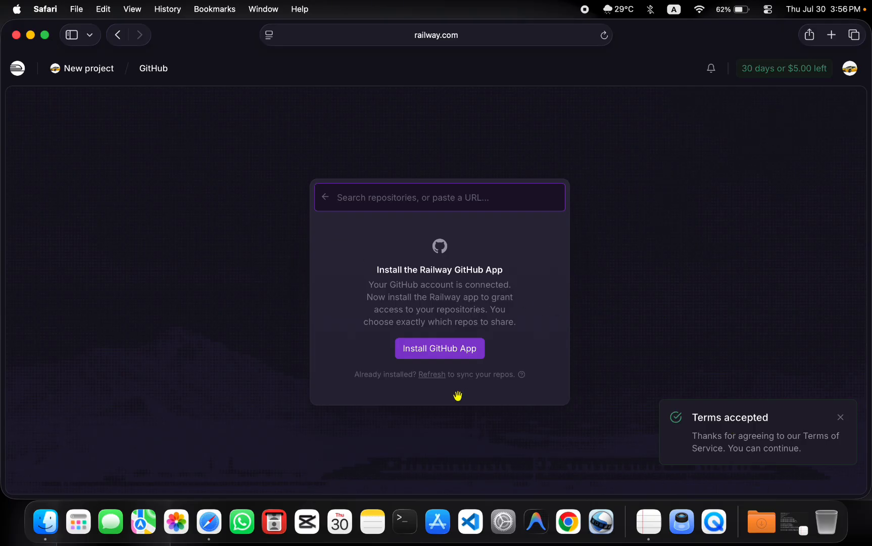
Install Railway's GitHub App with access to all repositories.
left_click(450, 360)
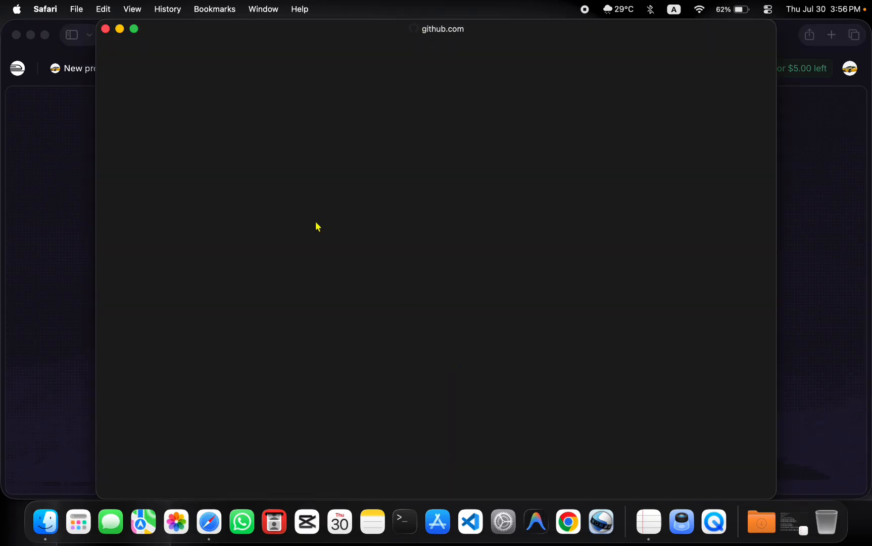
scroll(370, 311, "down", 5)
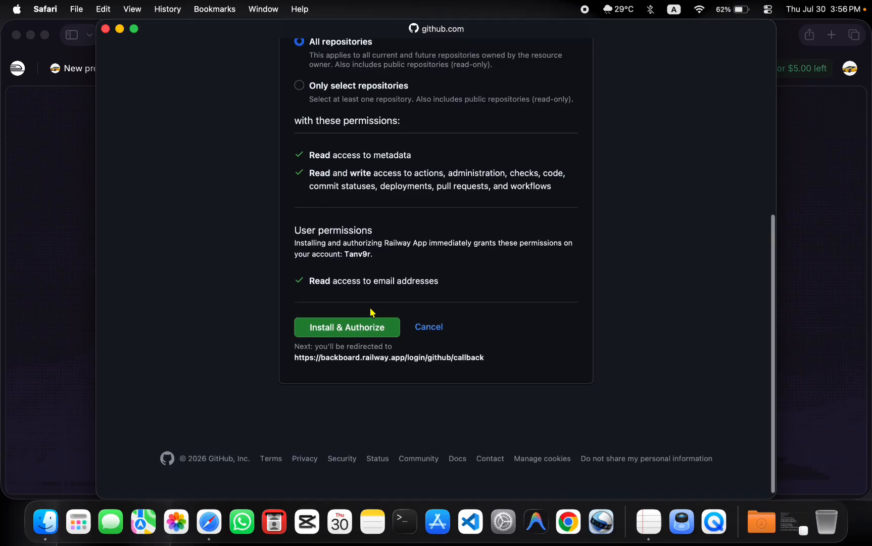
scroll(341, 169, "up", 3)
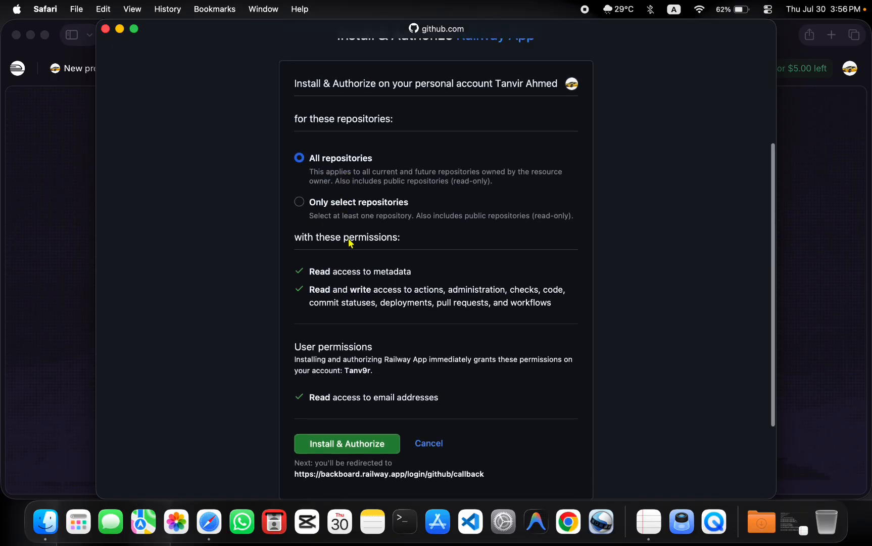
scroll(350, 243, "down", 3)
left_click(356, 366)
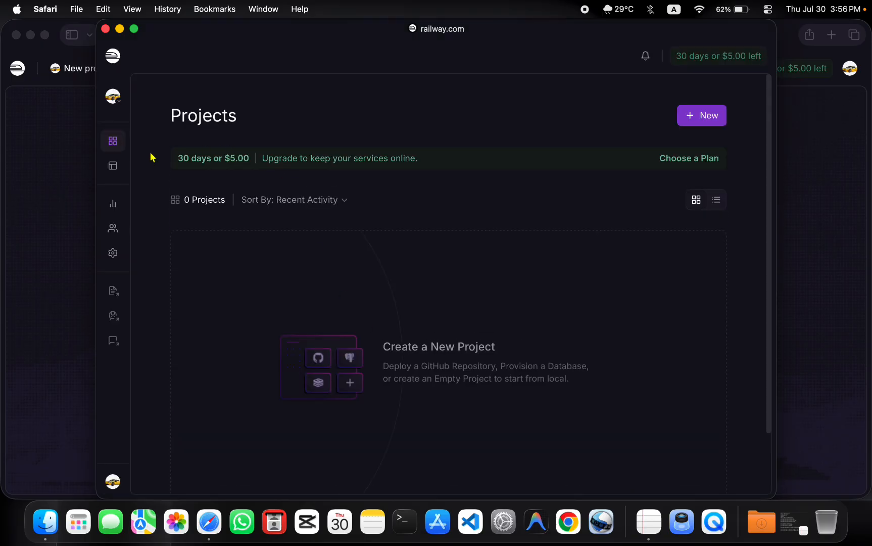
In the personal projects workspace, create a new project deploying the testportfolioforcat GitHub repository.
left_click(113, 101)
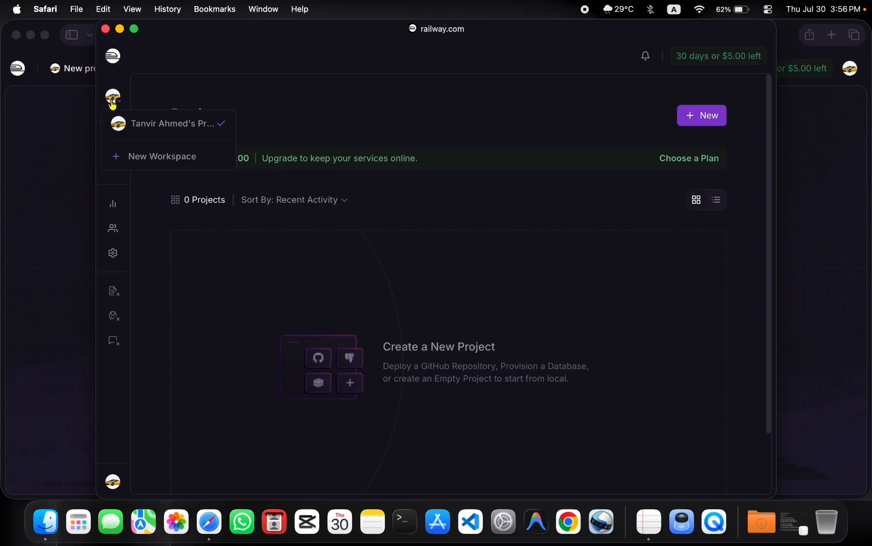
left_click(160, 126)
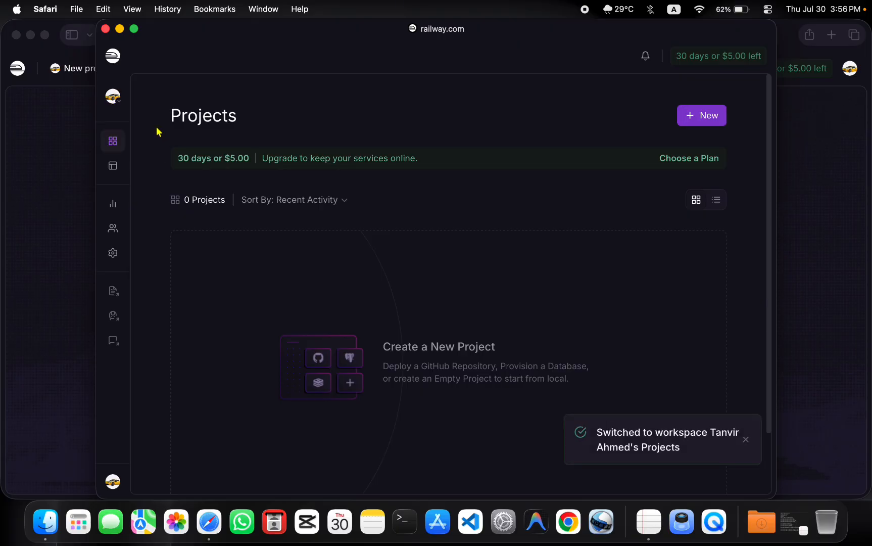
scroll(429, 310, "down", 3)
scroll(460, 270, "up", 3)
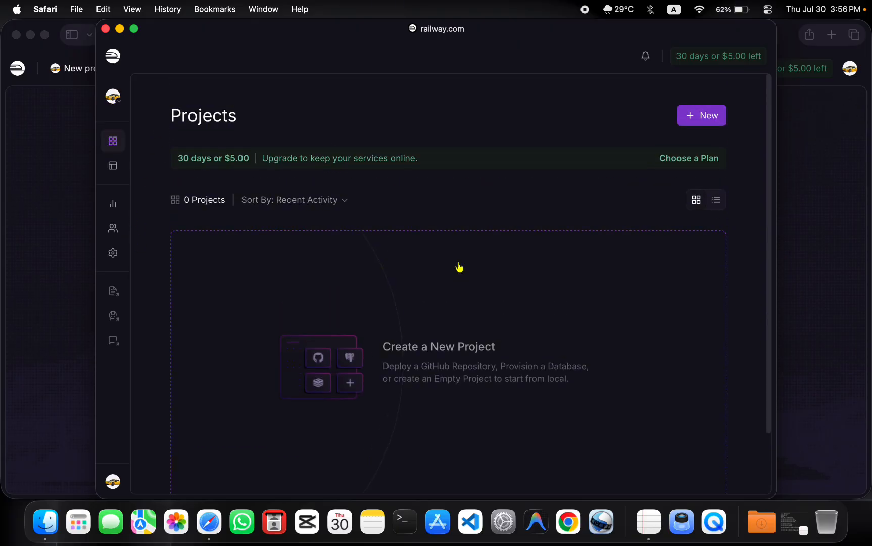
left_click(693, 119)
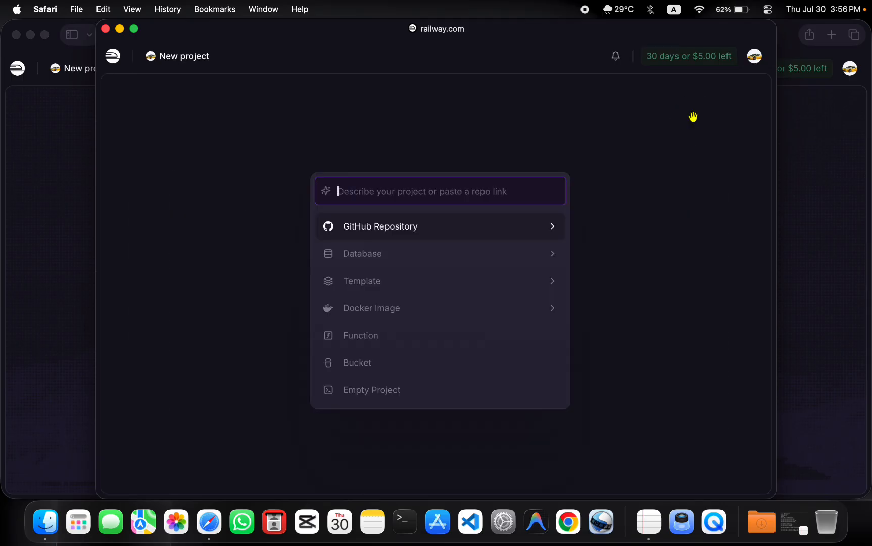
left_click(492, 224)
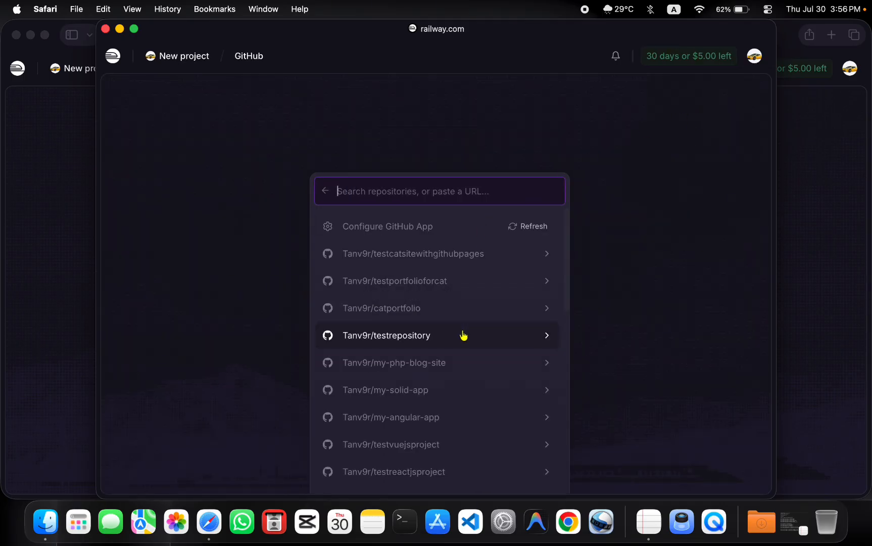
scroll(463, 335, "down", 10)
scroll(463, 335, "up", 10)
left_click(404, 282)
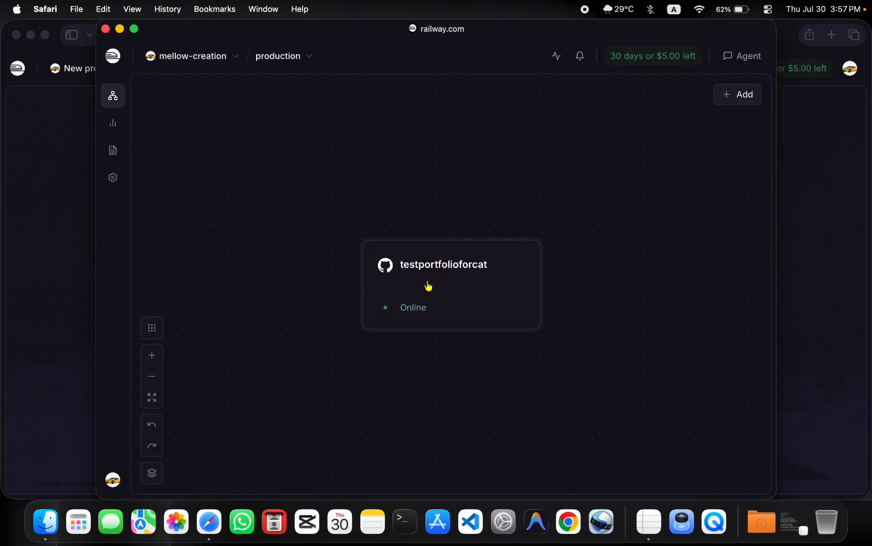
Open the testportfolioforcat service settings and scroll to the Networking section.
left_click(424, 266)
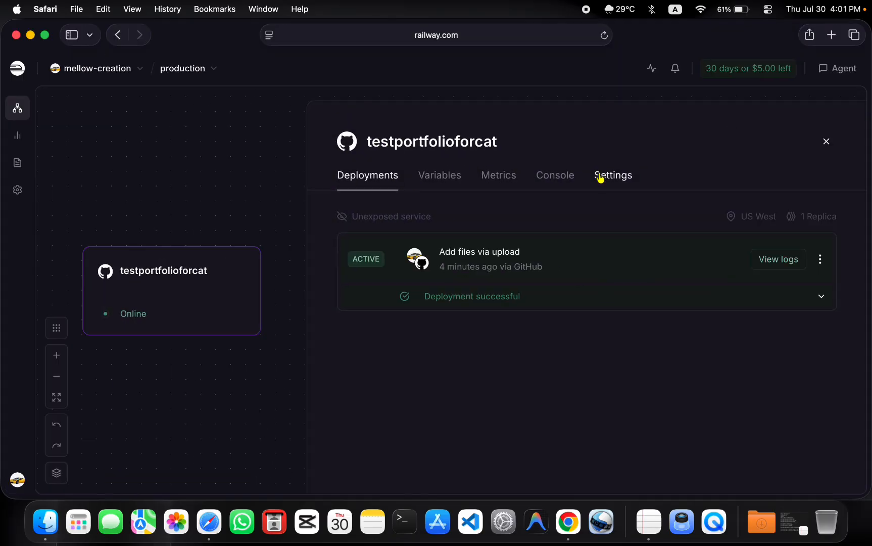
left_click(604, 179)
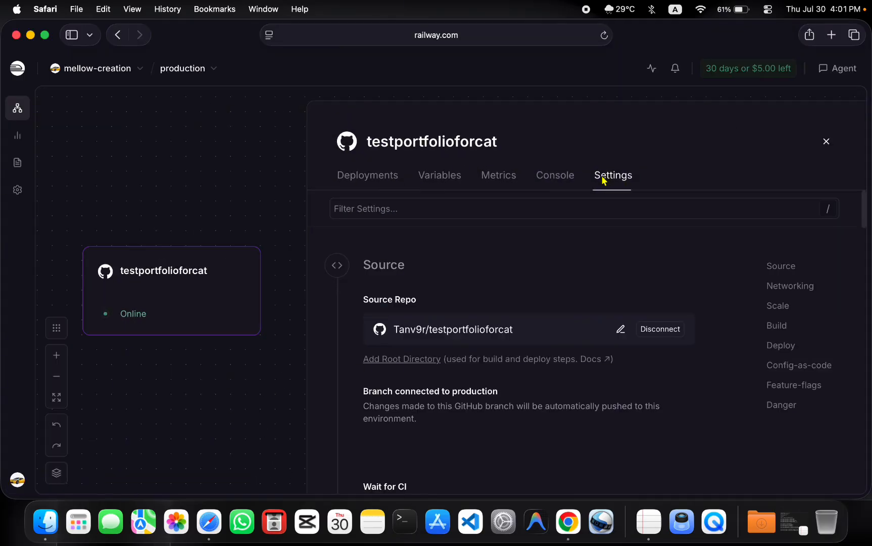
scroll(579, 348, "down", 8)
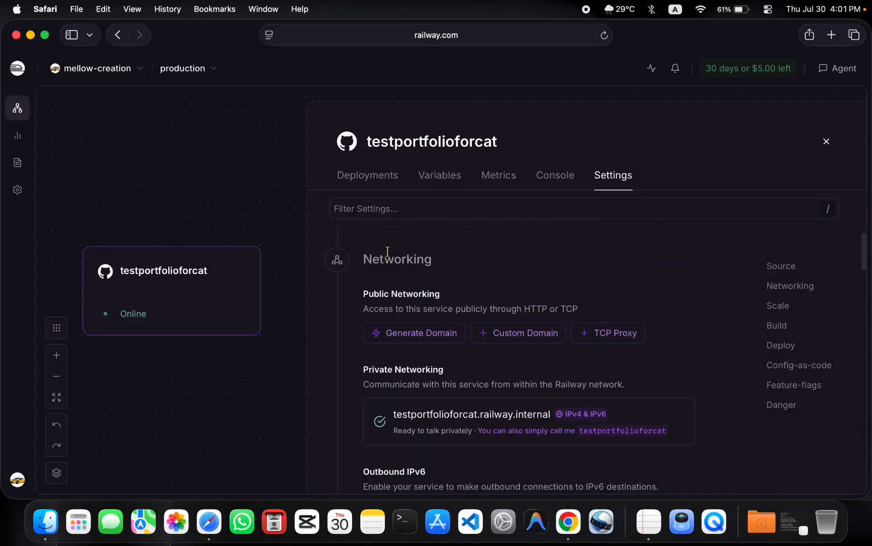
left_click_drag(387, 251, 446, 257)
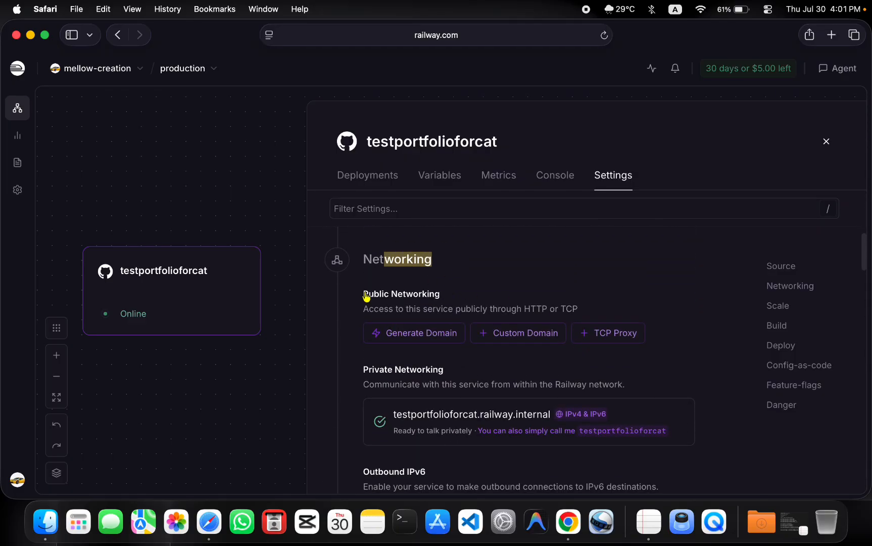
left_click_drag(365, 292, 491, 298)
left_click(350, 359)
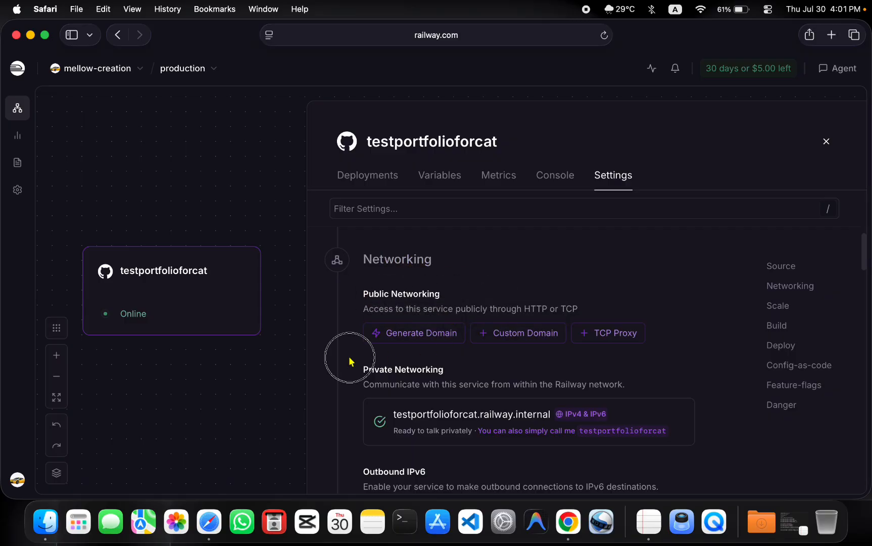
Generate the public domain testportfolioforcat-production.up.railway.app, copy it, and bring up a new Chrome tab.
left_click(404, 341)
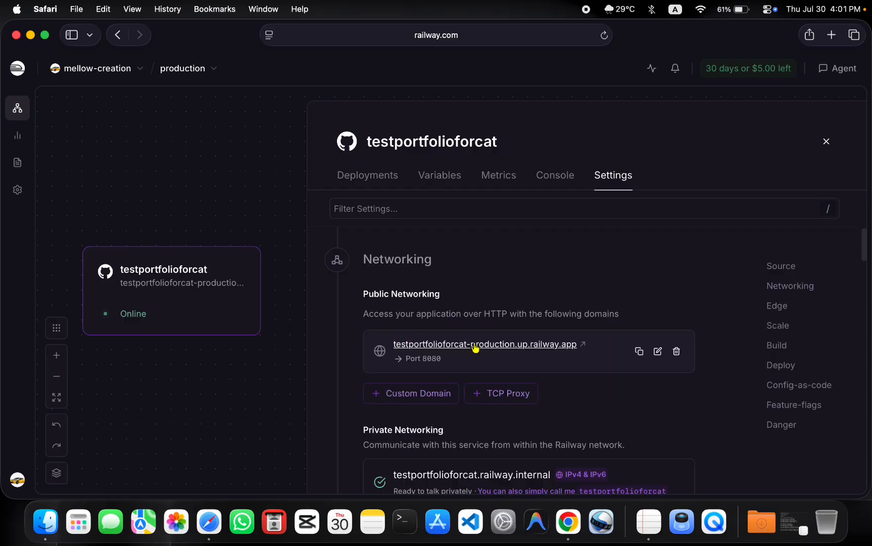
left_click(637, 352)
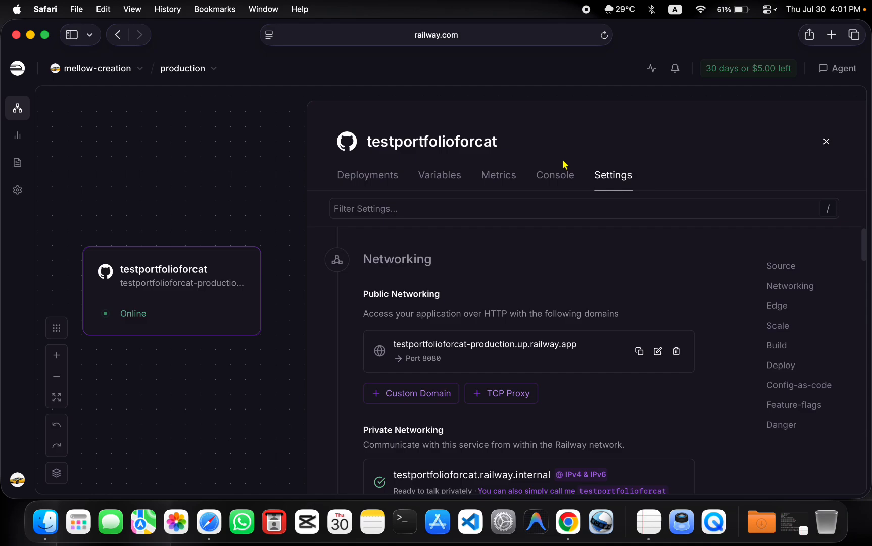
left_click(567, 522)
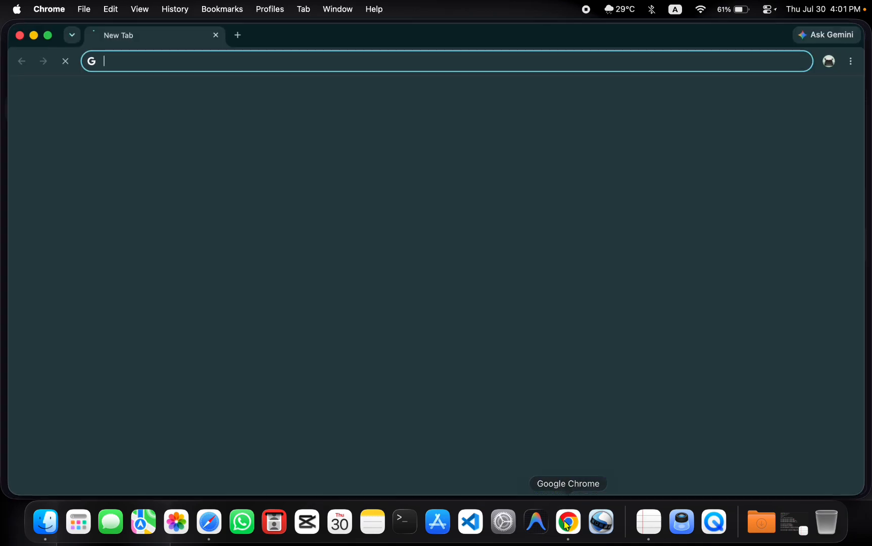
Load testportfolioforcat-production.up.railway.app in Chrome and scroll the Luna Cat Portfolio site.
key("super+v")
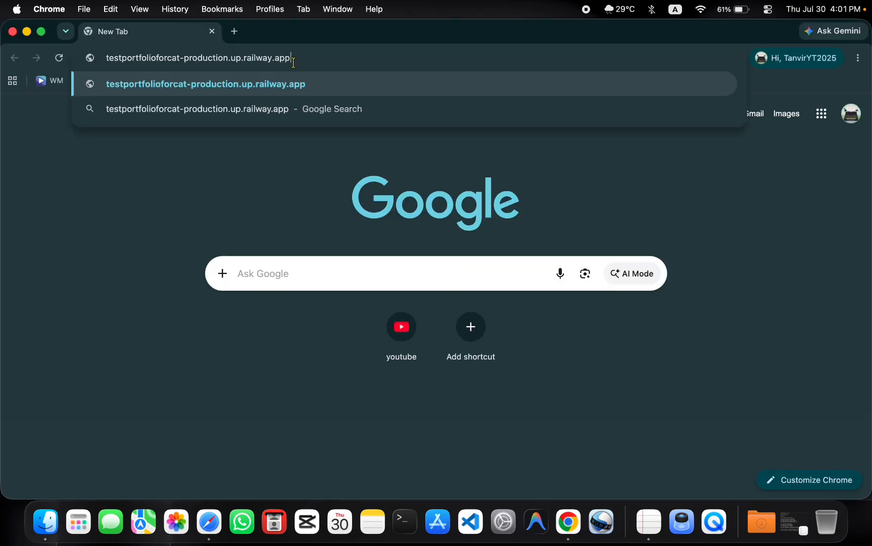
key("Return")
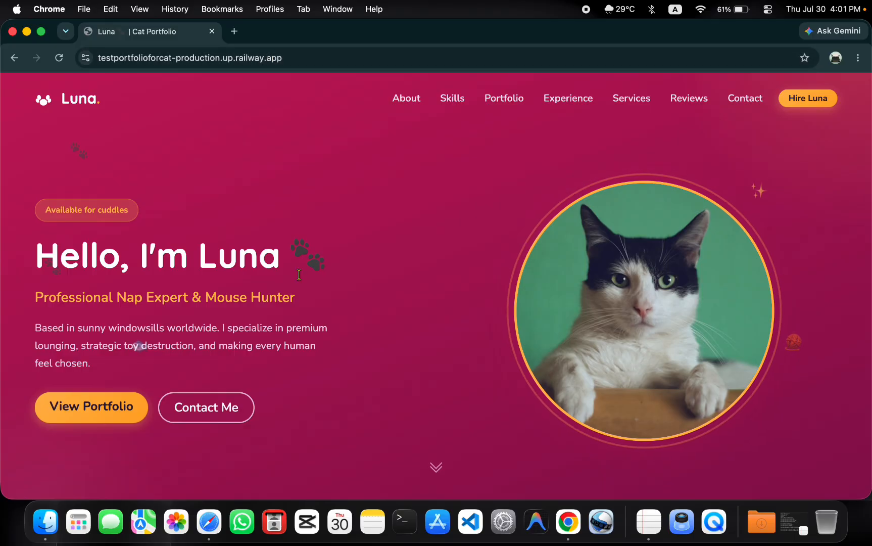
scroll(301, 279, "down", 10)
scroll(299, 279, "down", 5)
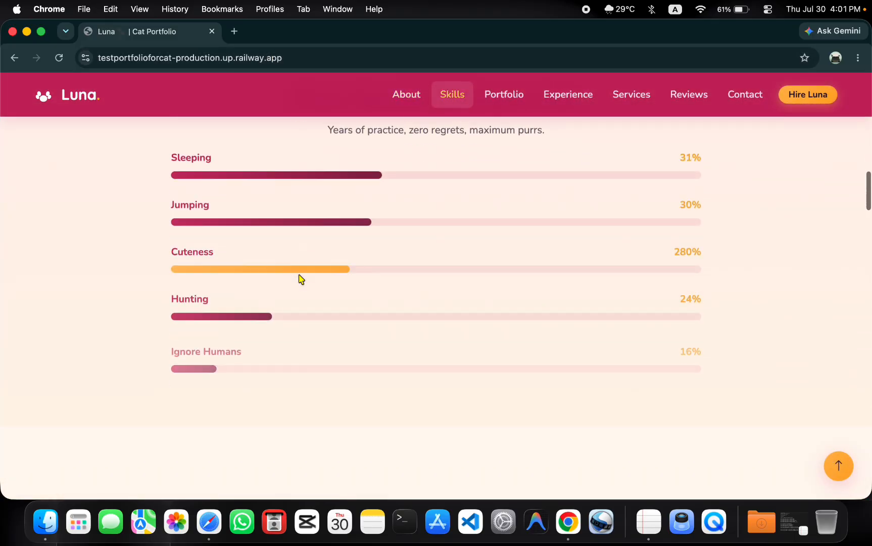
Jump through the Portfolio, Experience, Services, Reviews and Contact sections from the nav bar.
left_click(507, 91)
left_click(577, 99)
left_click(639, 98)
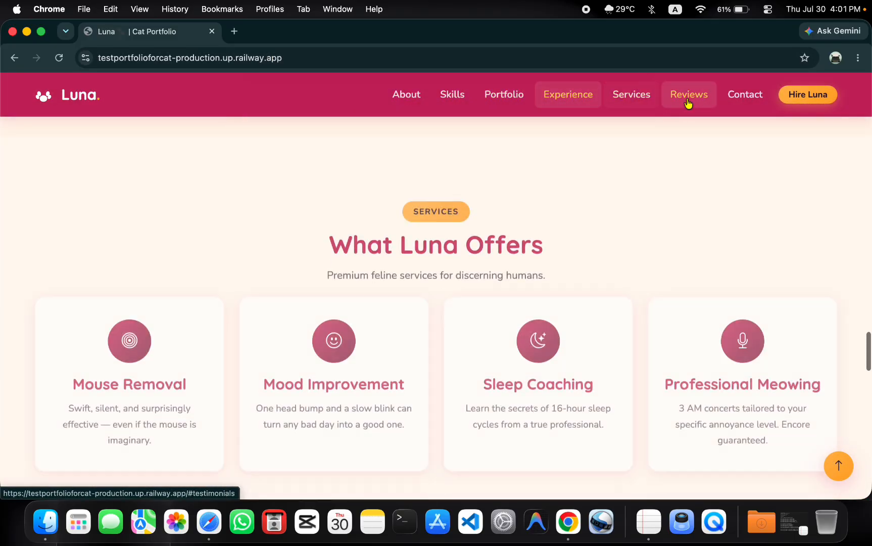
left_click(687, 104)
left_click(738, 104)
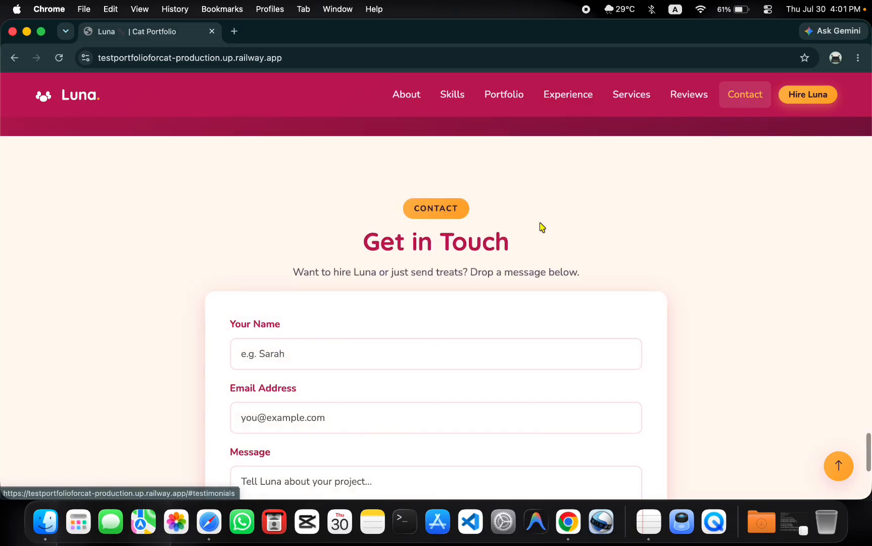